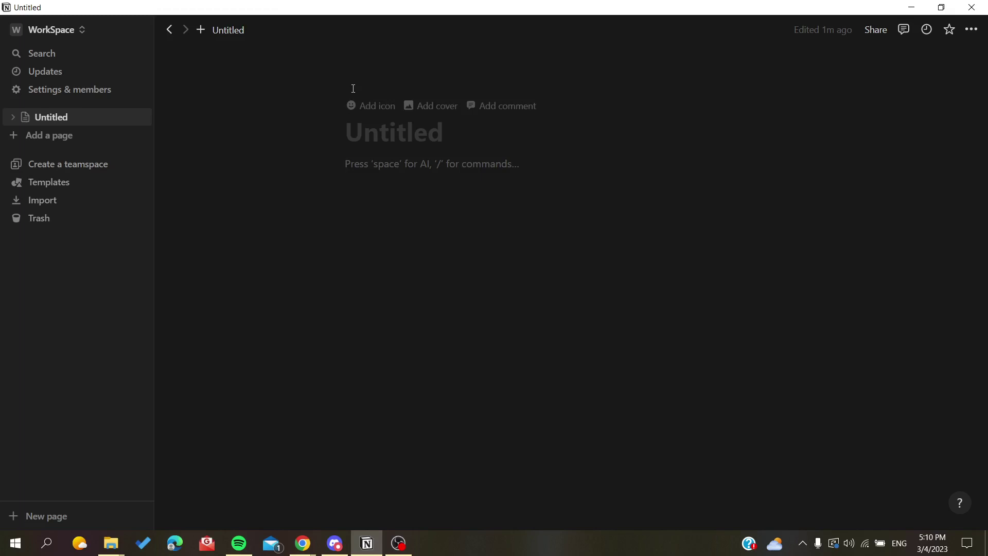
# Share the Untitled page to the web and copy its public link.
pyautogui.click(539, 161)
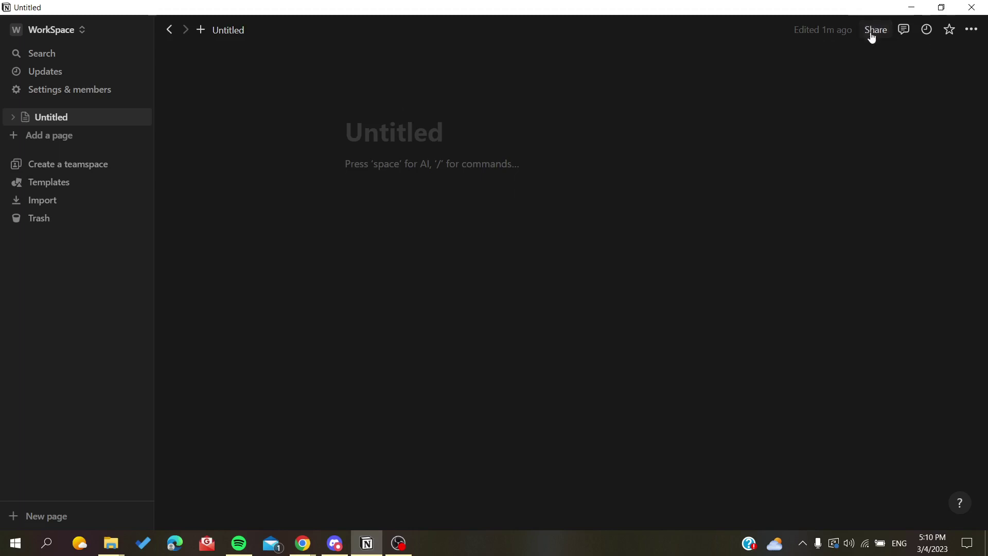
pyautogui.click(873, 32)
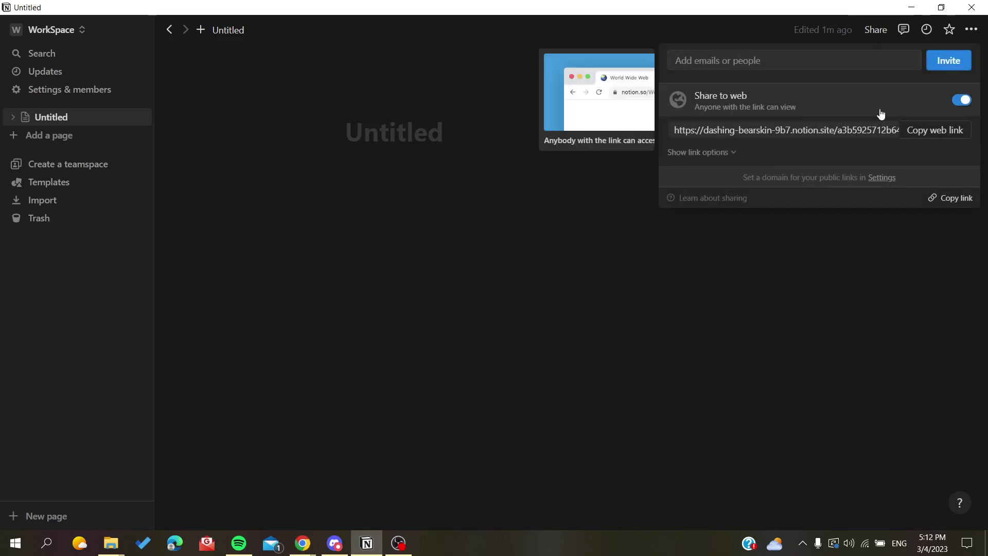
pyautogui.click(933, 131)
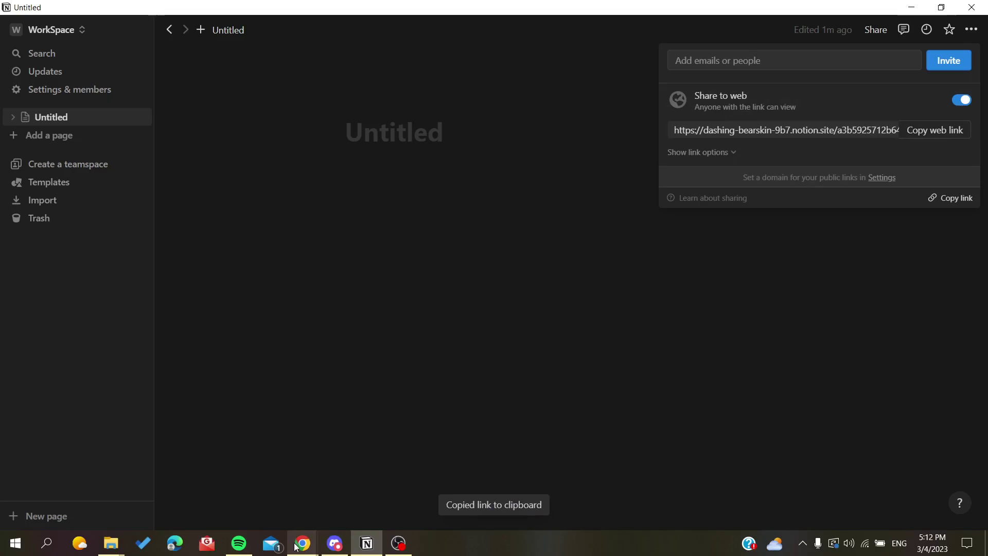
# Paste the notion.site share link into Chrome's address bar, highlight its page ID, and leave it unloaded.
pyautogui.moveTo(302, 542)
pyautogui.click(372, 490)
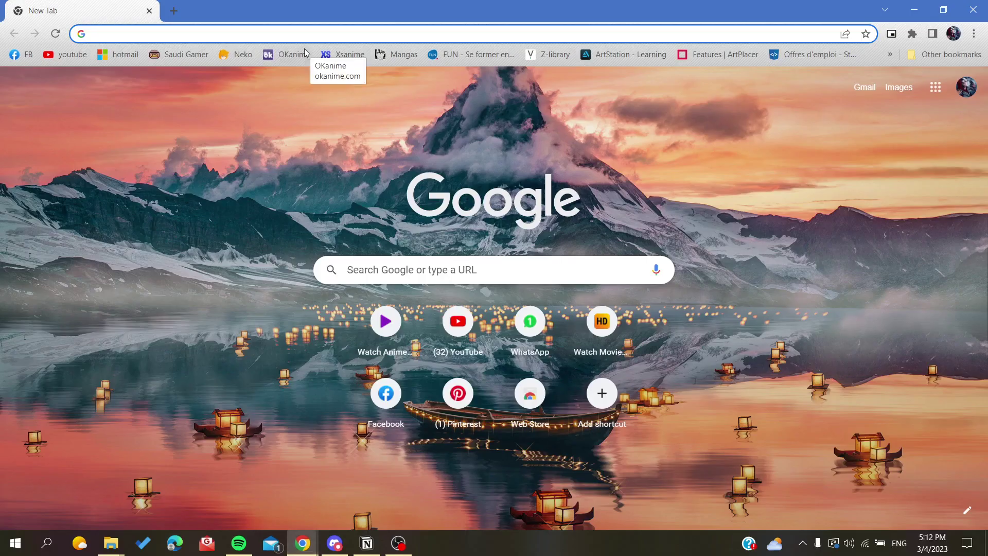
pyautogui.click(215, 34)
pyautogui.write('https://dashing-bearskin-9b7.notion.site/a3b5925712b64a3ba722626cf1d9135d')
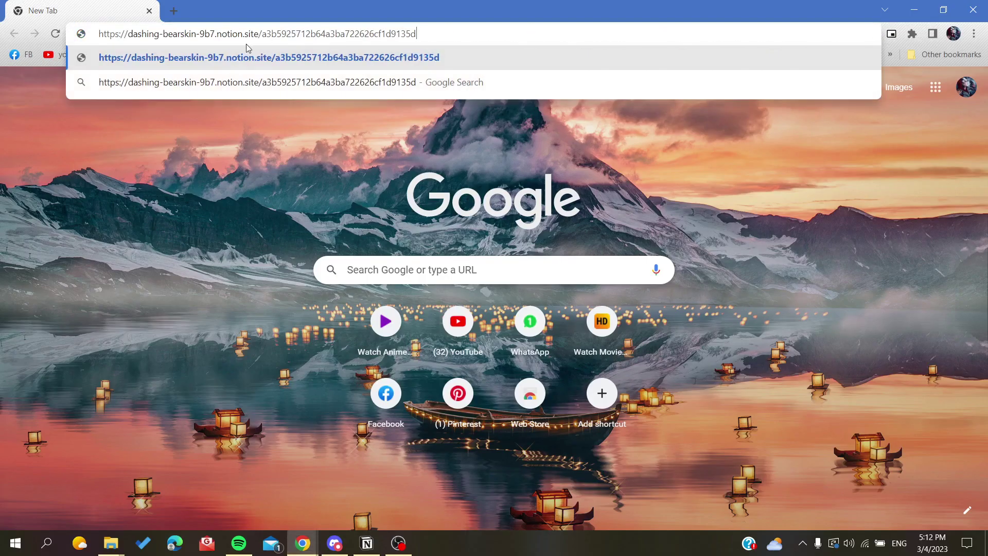
pyautogui.moveTo(262, 34); pyautogui.dragTo(436, 32)
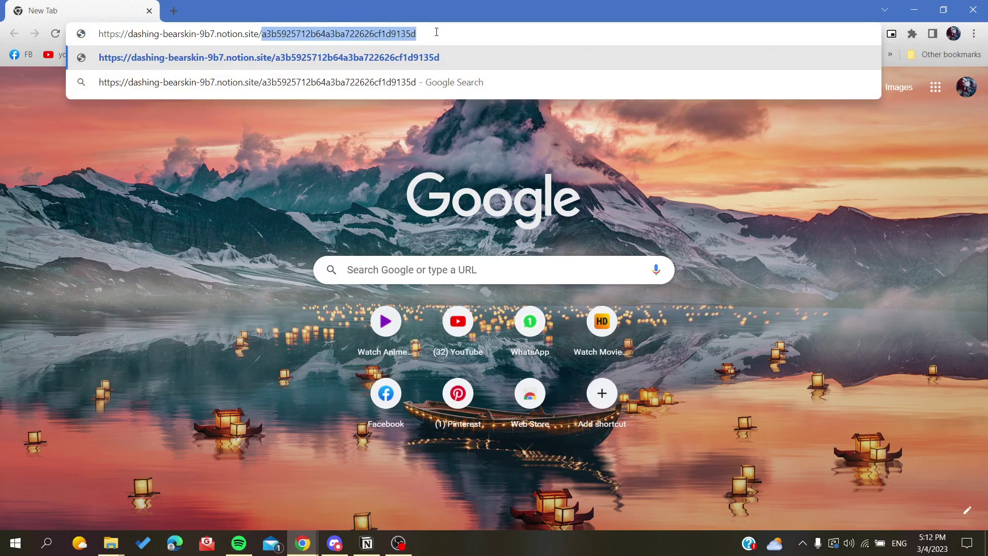
pyautogui.hotkey('ctrl', 'c')
pyautogui.press('Escape')
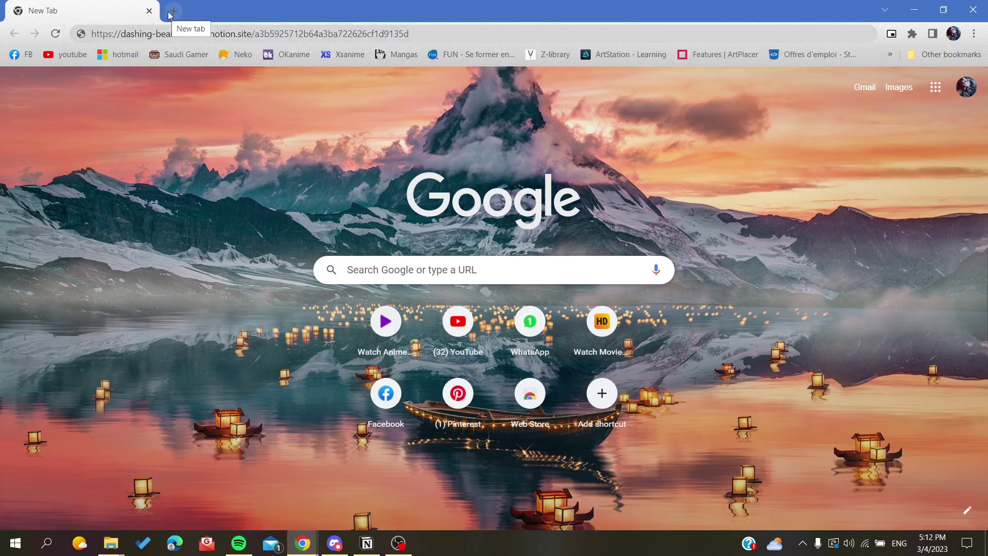
# Load the Untitled page from notion.so in a new tab and highlight the page ID in its URL.
pyautogui.click(173, 11)
pyautogui.write('not')
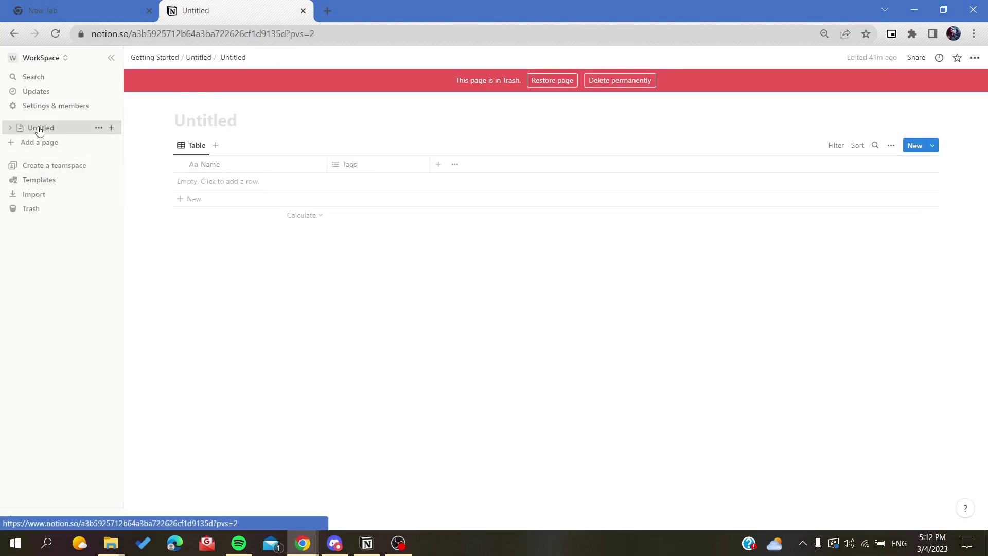
pyautogui.click(40, 128)
pyautogui.moveTo(332, 33); pyautogui.dragTo(134, 34)
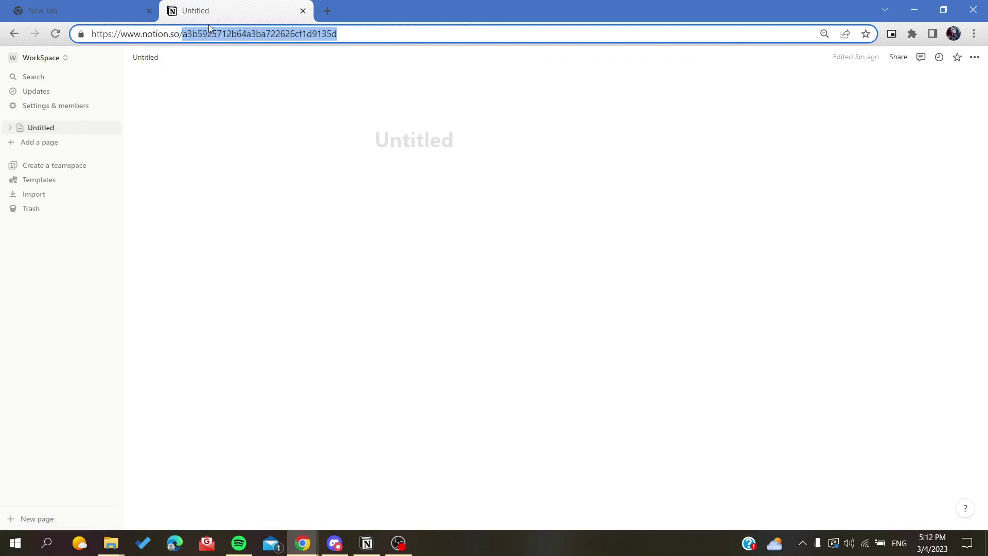
pyautogui.click(189, 34)
pyautogui.moveTo(338, 34); pyautogui.dragTo(183, 34)
# Highlight the page ID in the share-link tab, then go back to the Untitled page's tab.
pyautogui.click(67, 10)
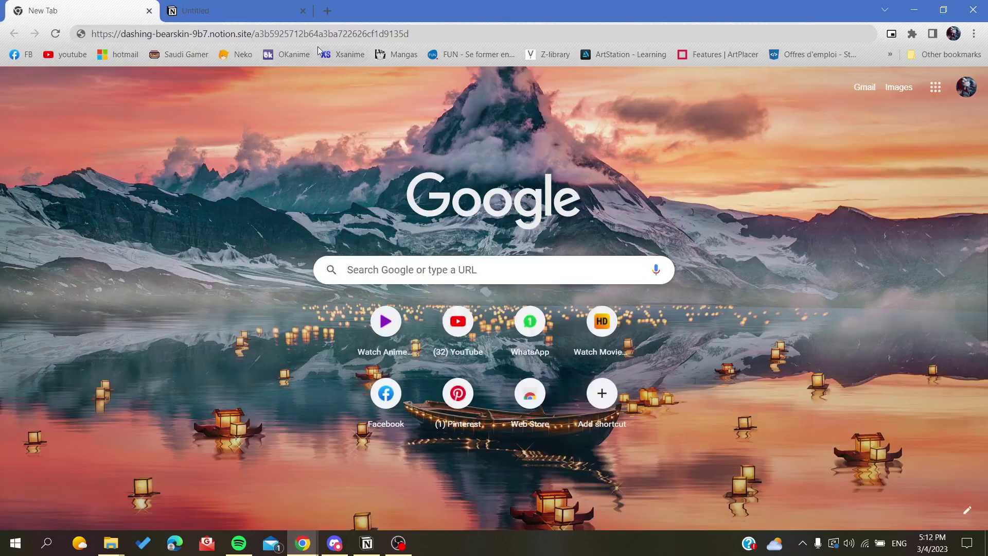
pyautogui.moveTo(436, 32); pyautogui.dragTo(255, 34)
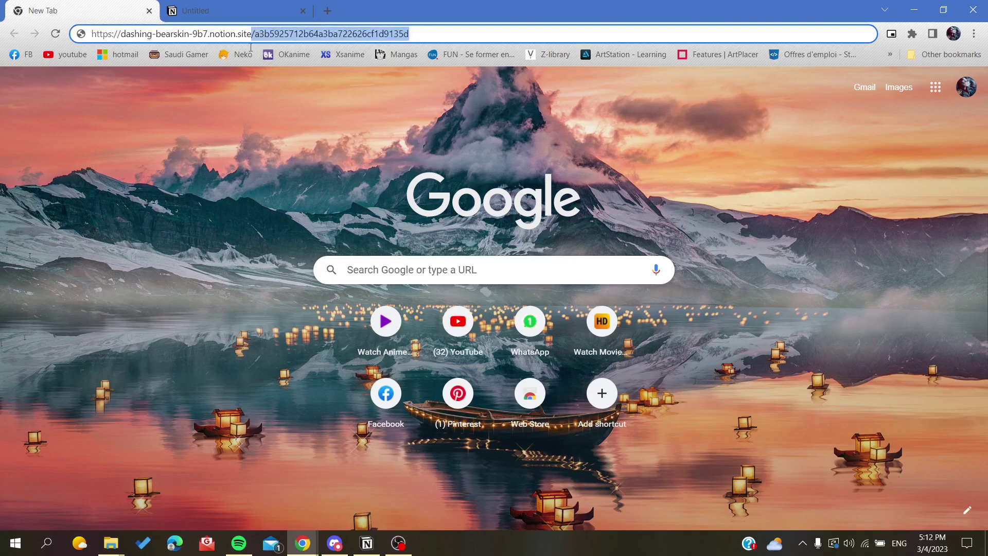
pyautogui.click(236, 11)
pyautogui.click(443, 163)
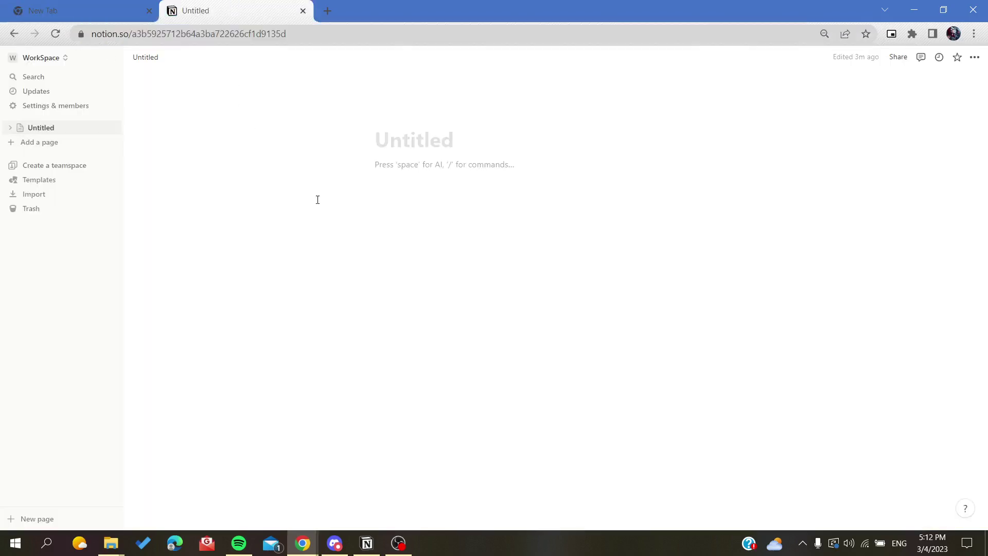